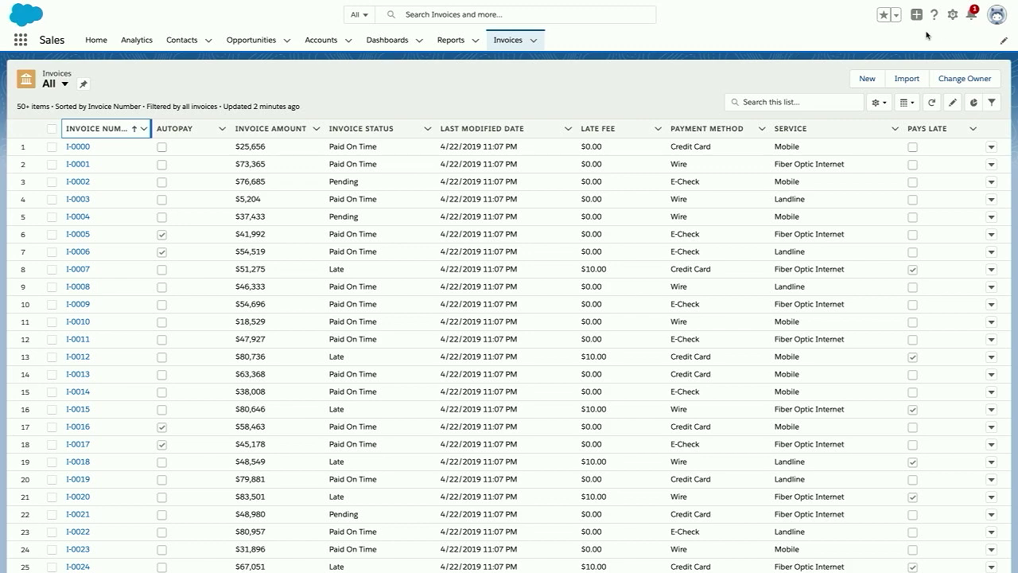
# Open Einstein Prediction Builder from the Salesforce Setup home
pyautogui.click(952, 15)
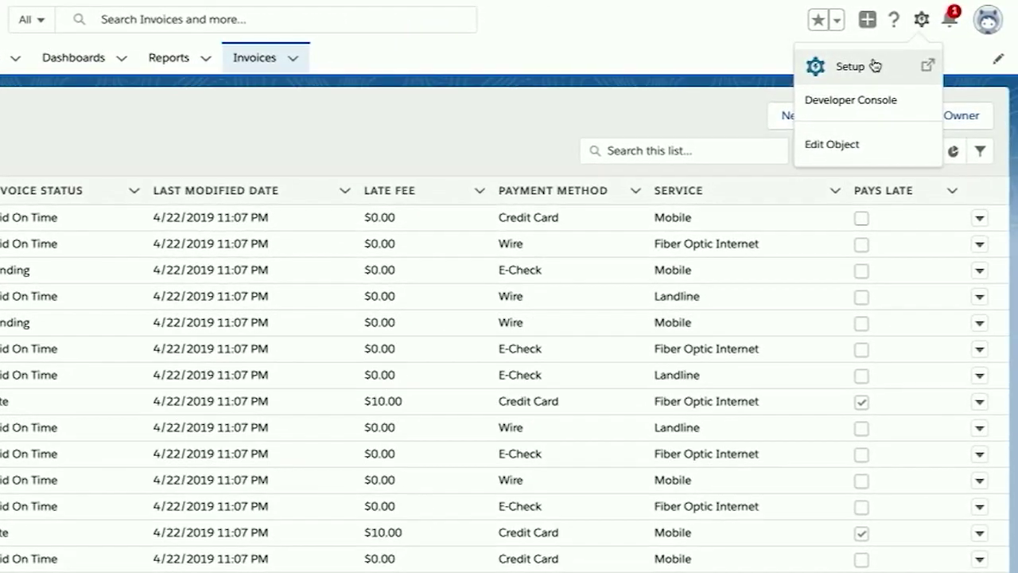
pyautogui.click(701, 32)
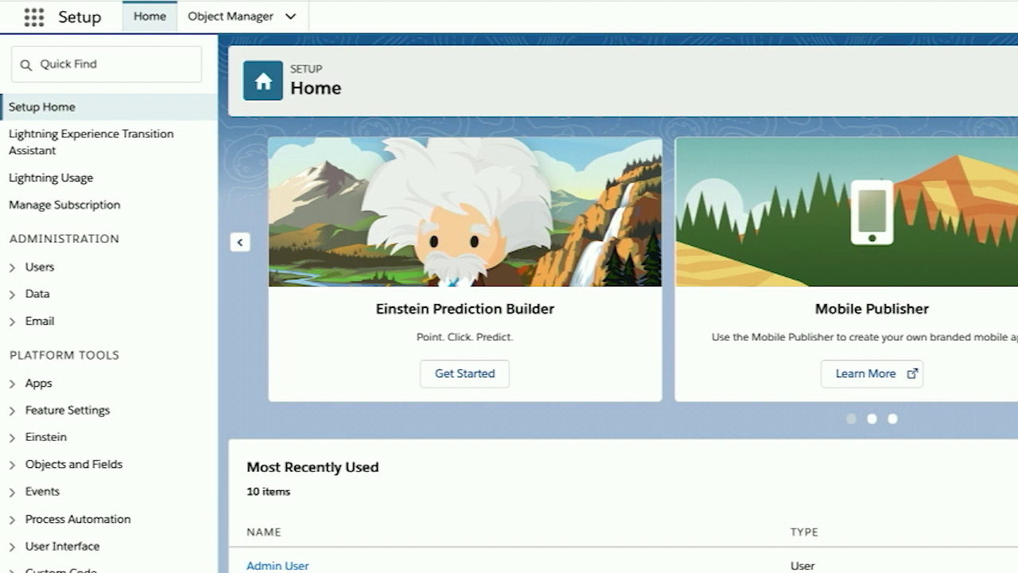
pyautogui.click(442, 378)
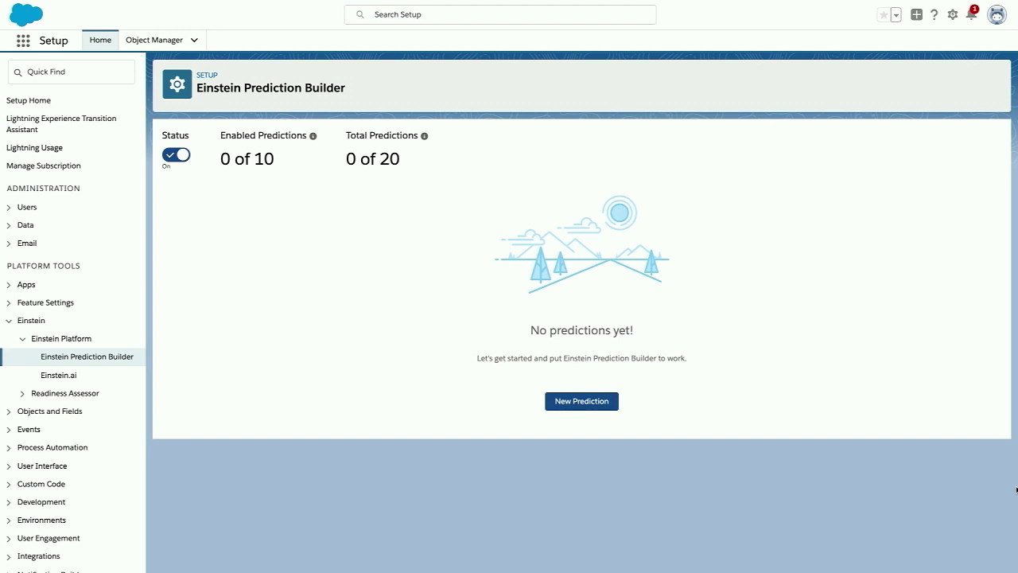
# Start a new prediction named Will Pay Late with the API name Will_Pay_Late
pyautogui.click(601, 408)
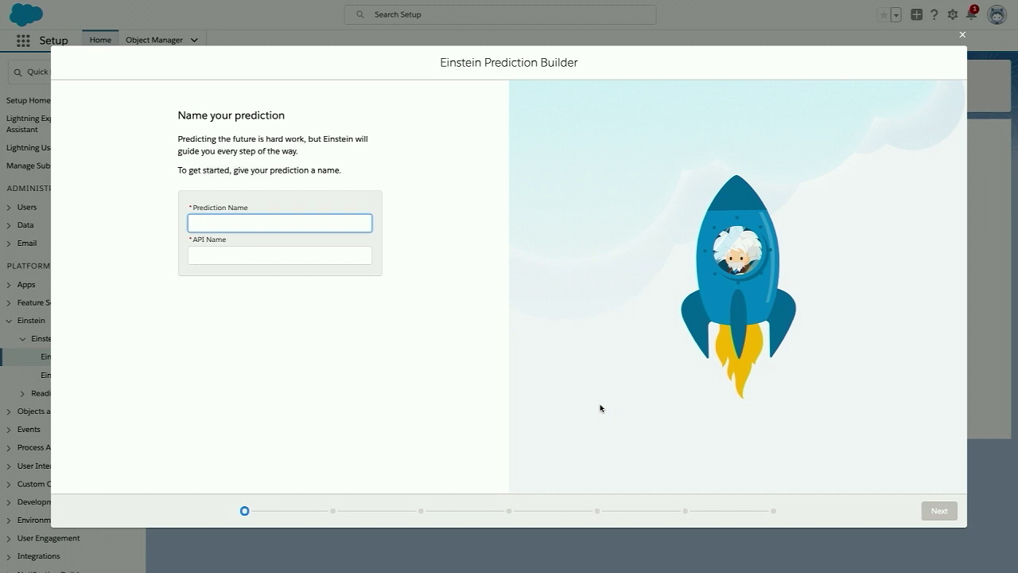
pyautogui.write('Will Pay Late')
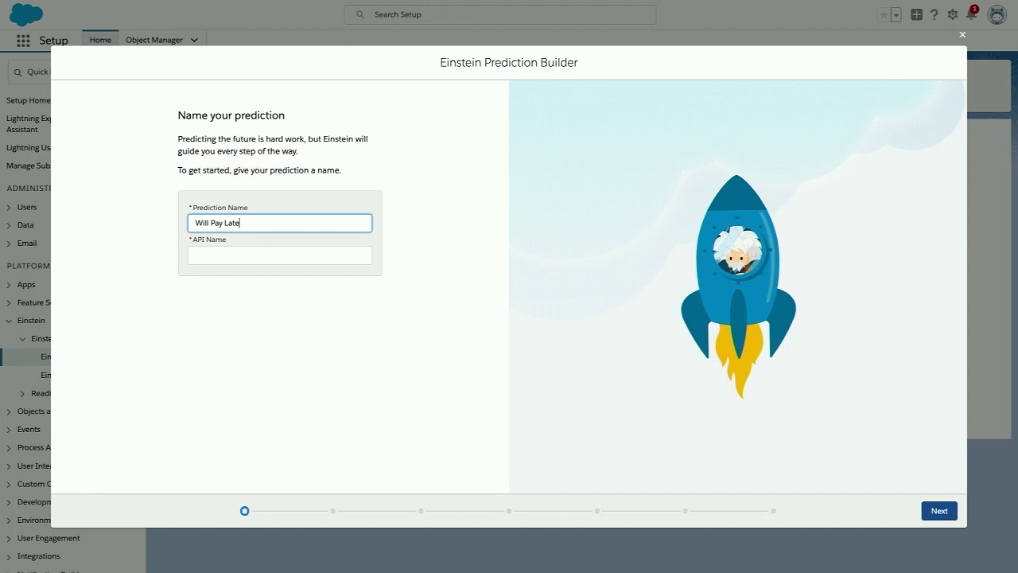
pyautogui.press('Tab')
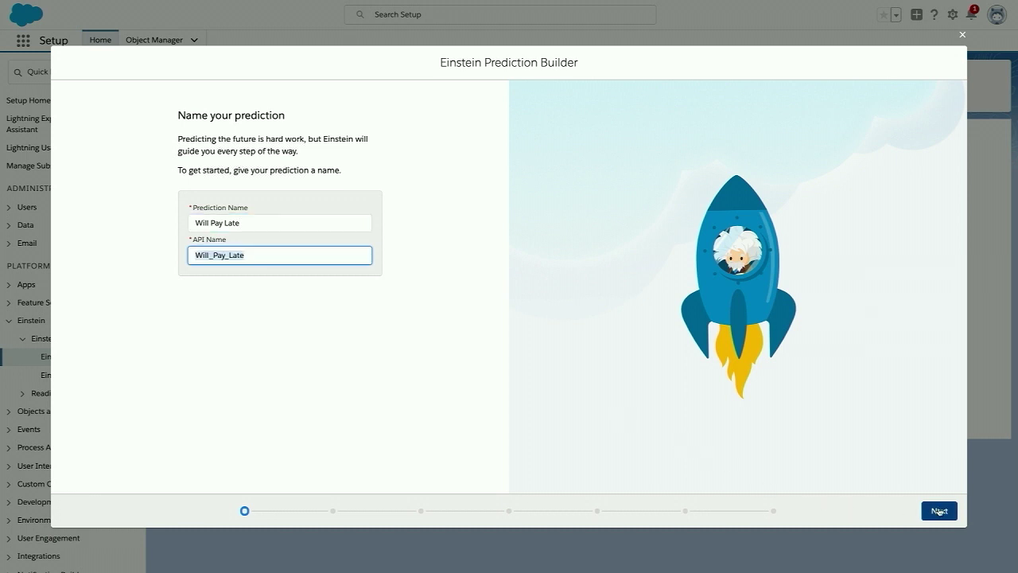
pyautogui.click(939, 511)
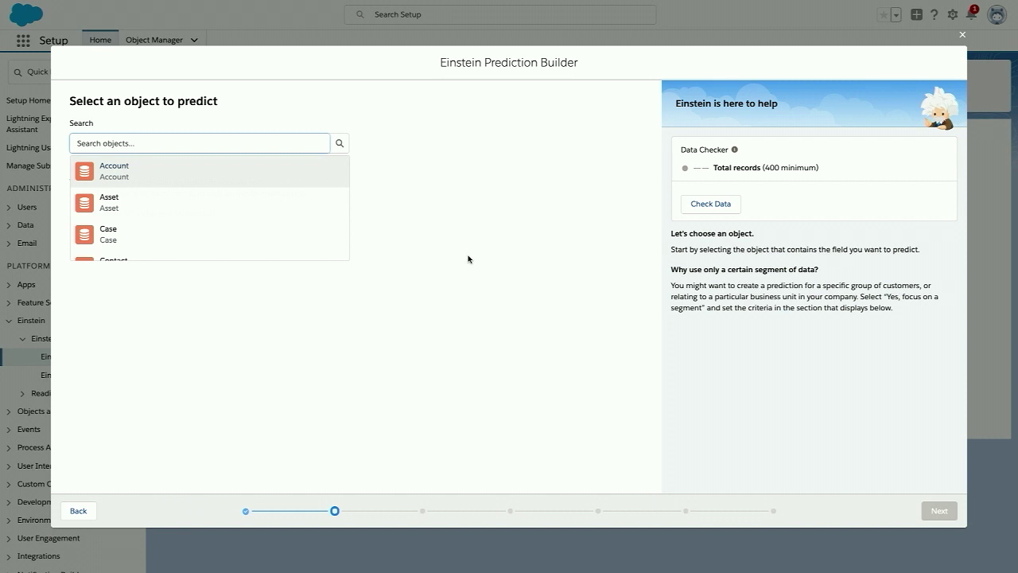
# Select Invoice as the object to predict and limit the data segment to records where Autopay equals False
pyautogui.write('inv')
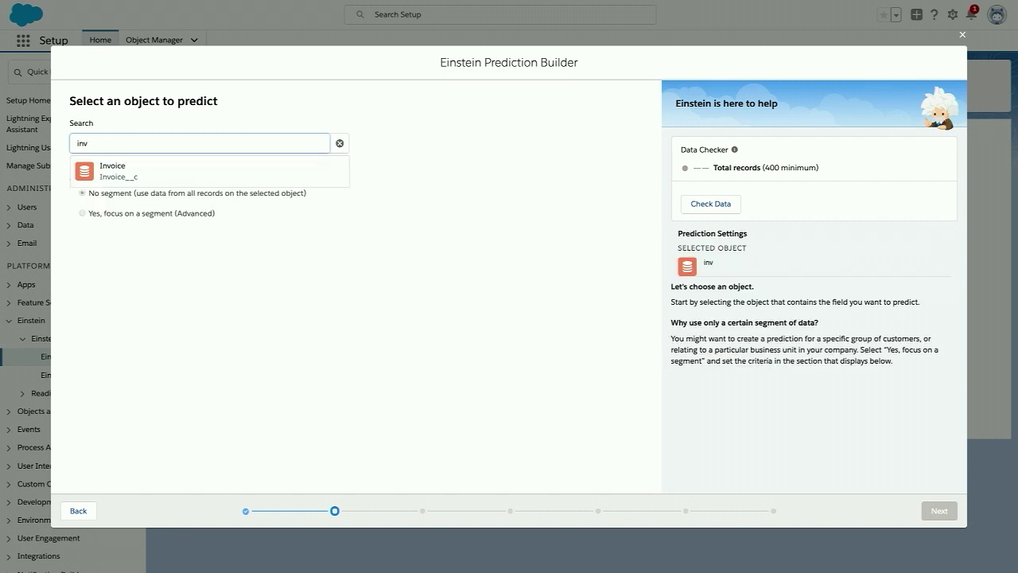
pyautogui.click(109, 169)
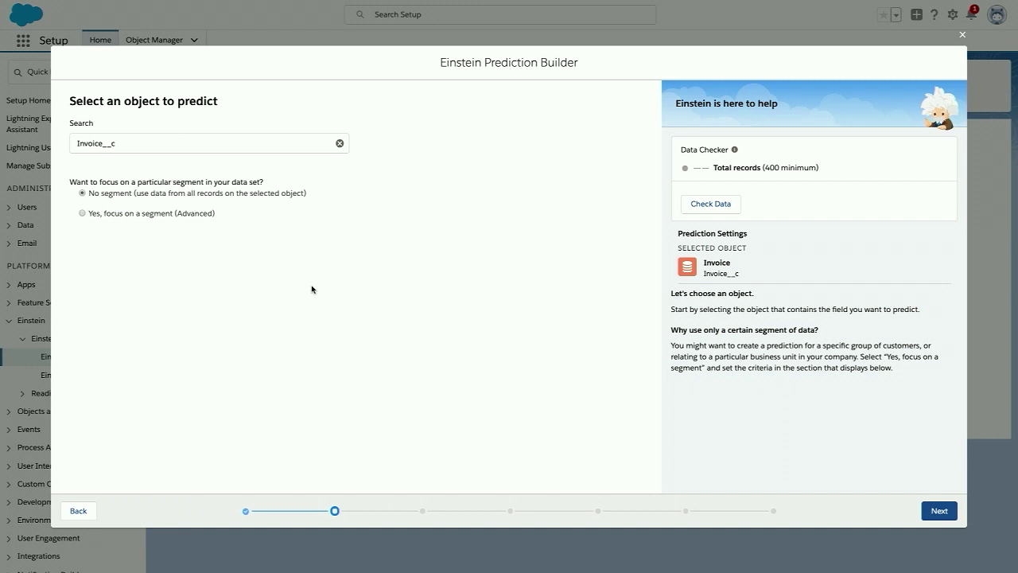
pyautogui.click(82, 213)
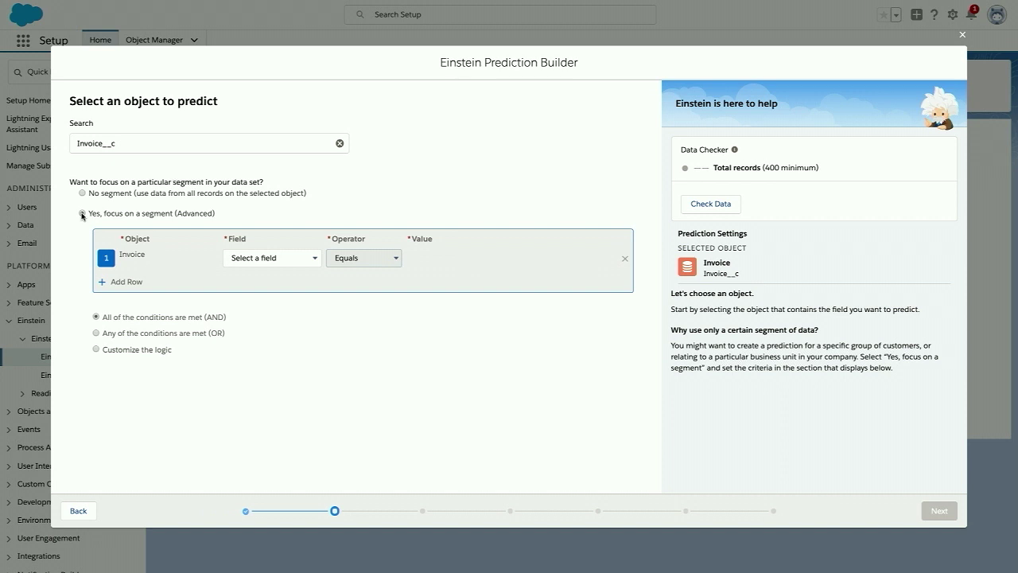
pyautogui.click(283, 262)
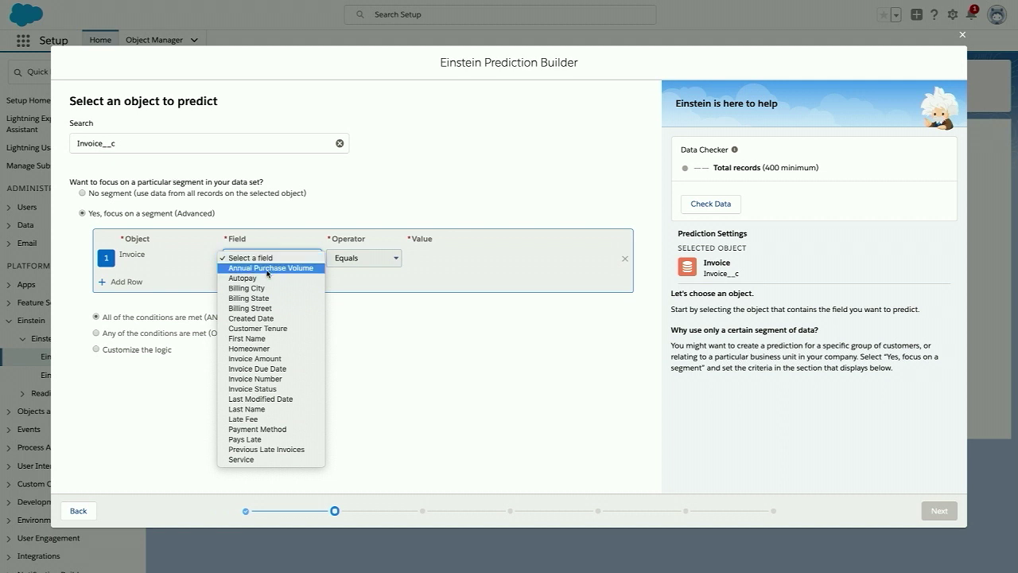
pyautogui.press('Escape')
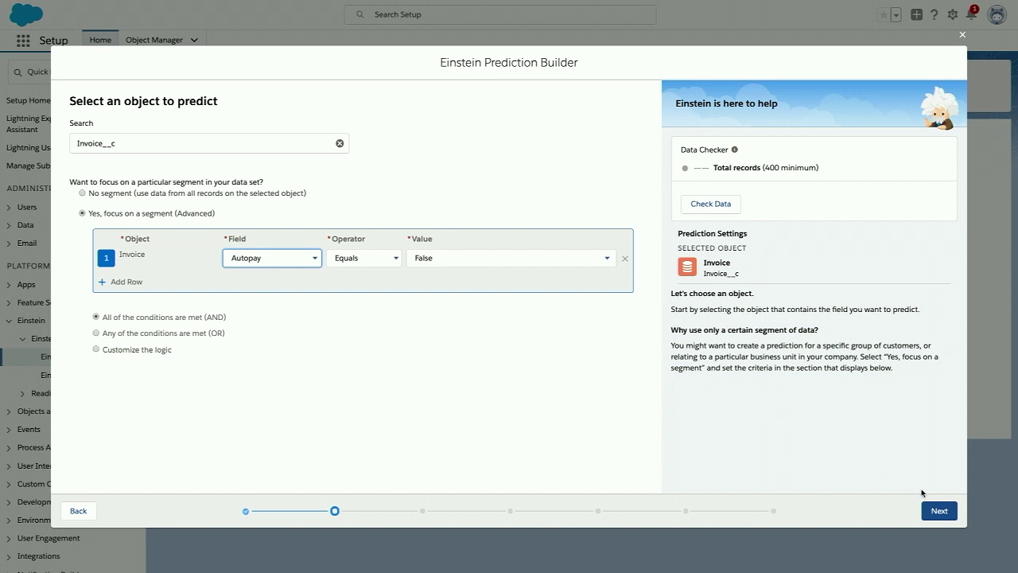
pyautogui.click(934, 512)
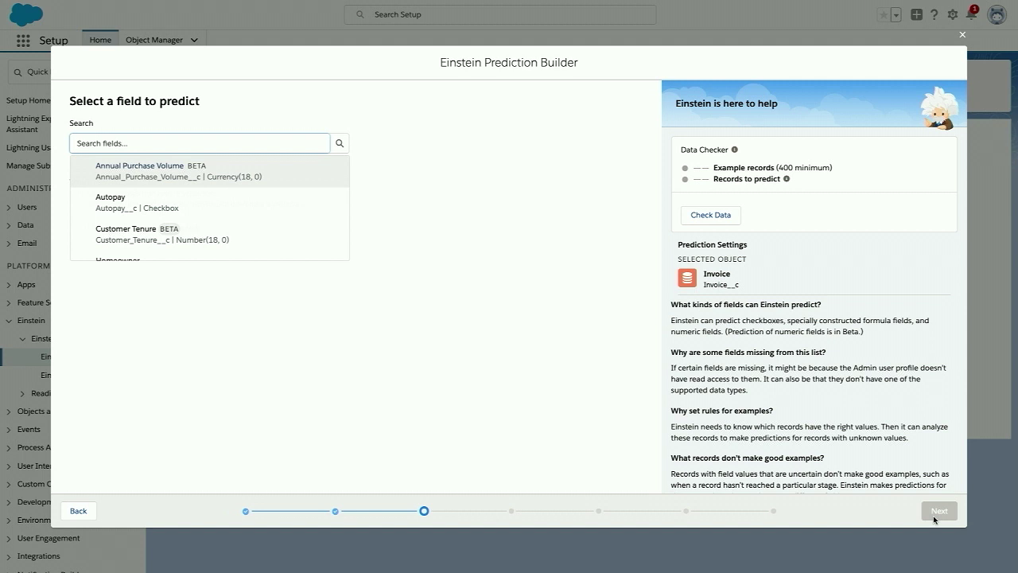
# Set Pays Late as the field to predict, with example records where Invoice Status does not equal Pending, and check the data
pyautogui.write('pays')
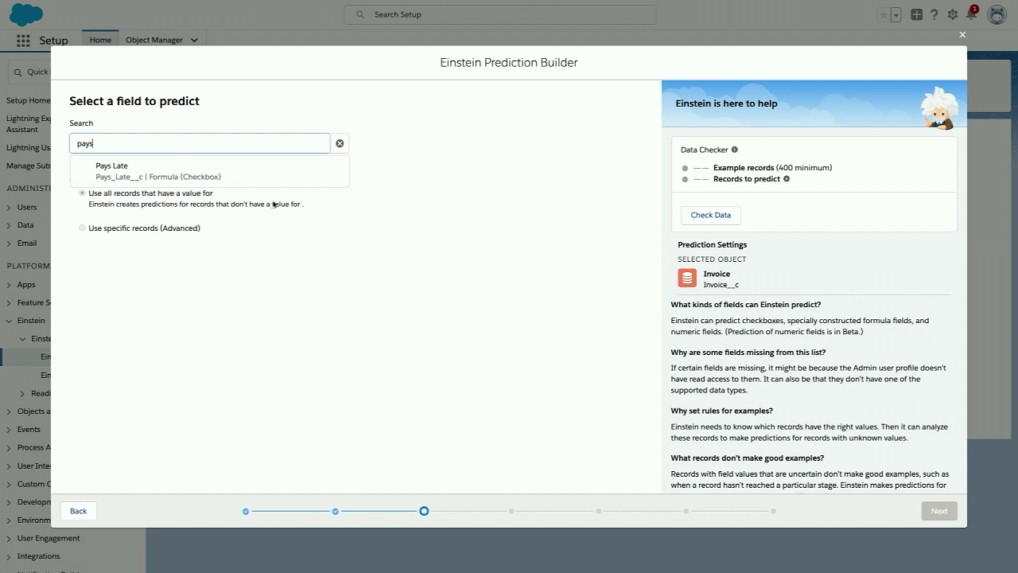
pyautogui.click(215, 178)
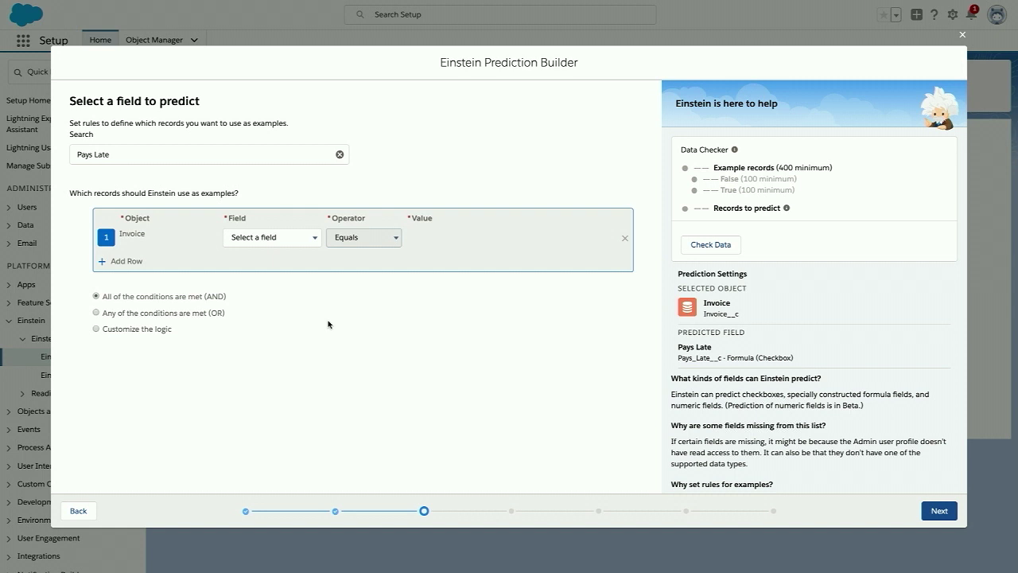
pyautogui.click(282, 243)
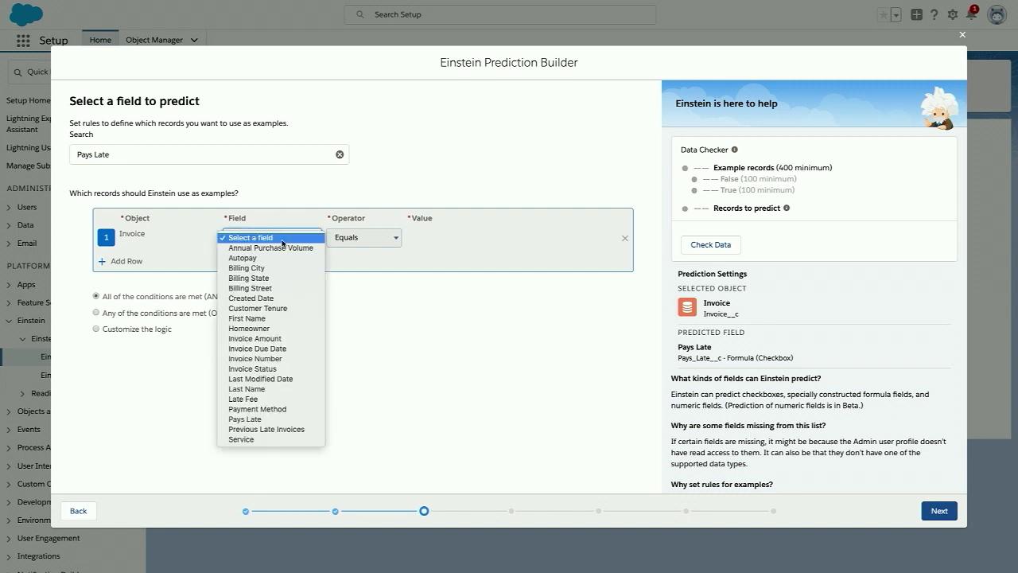
pyautogui.click(294, 368)
pyautogui.click(378, 244)
pyautogui.click(378, 248)
pyautogui.click(442, 239)
pyautogui.click(426, 268)
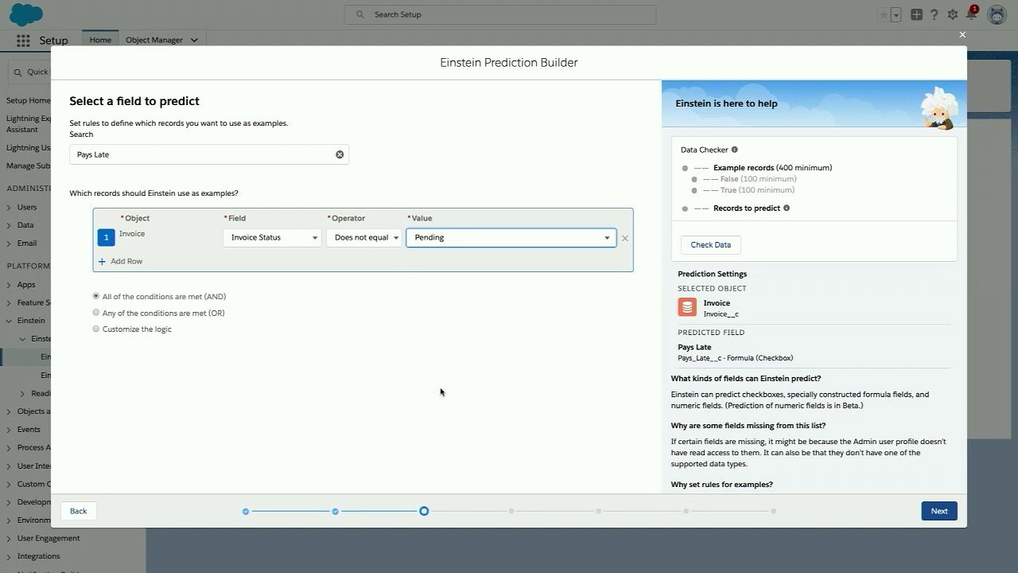
pyautogui.click(725, 248)
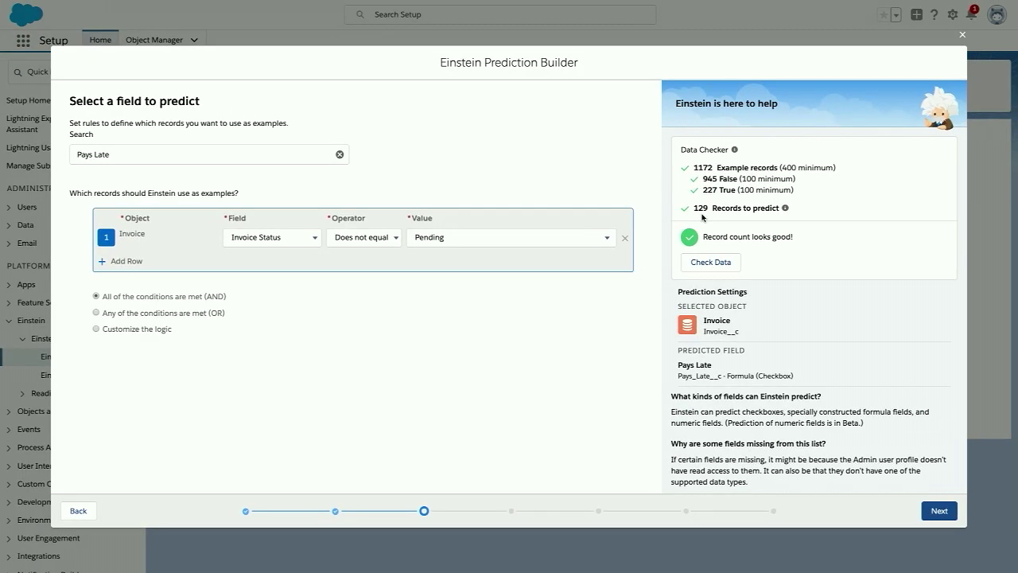
pyautogui.click(939, 510)
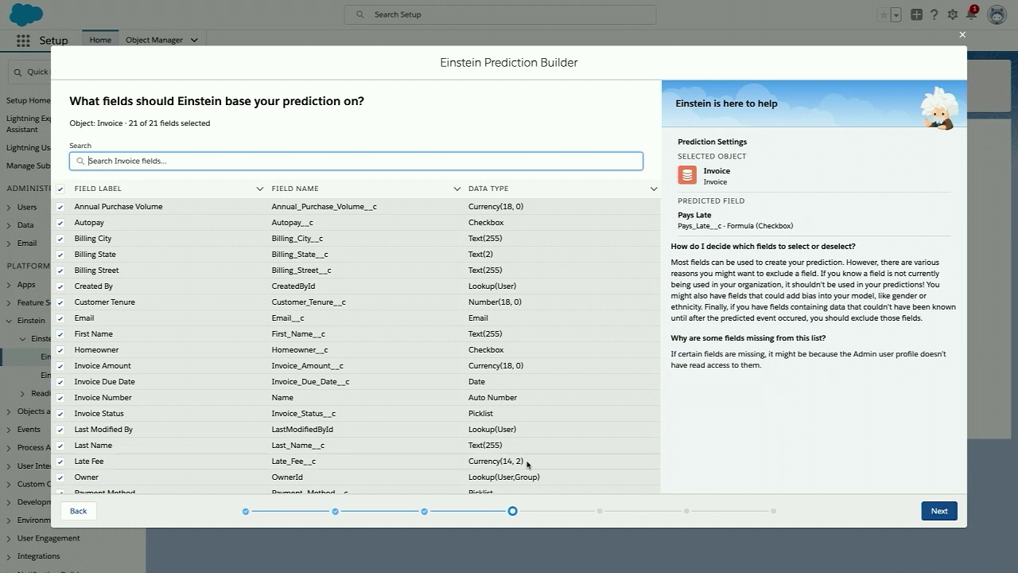
# Exclude the Late Fee field from the prediction's input fields and name the custom result field WillPayLate
pyautogui.click(61, 465)
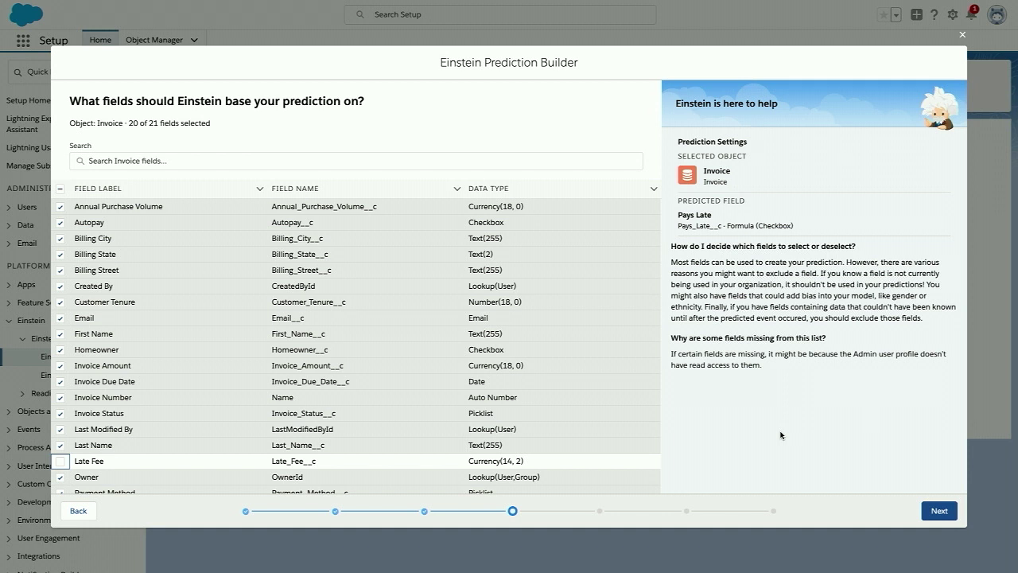
pyautogui.click(939, 509)
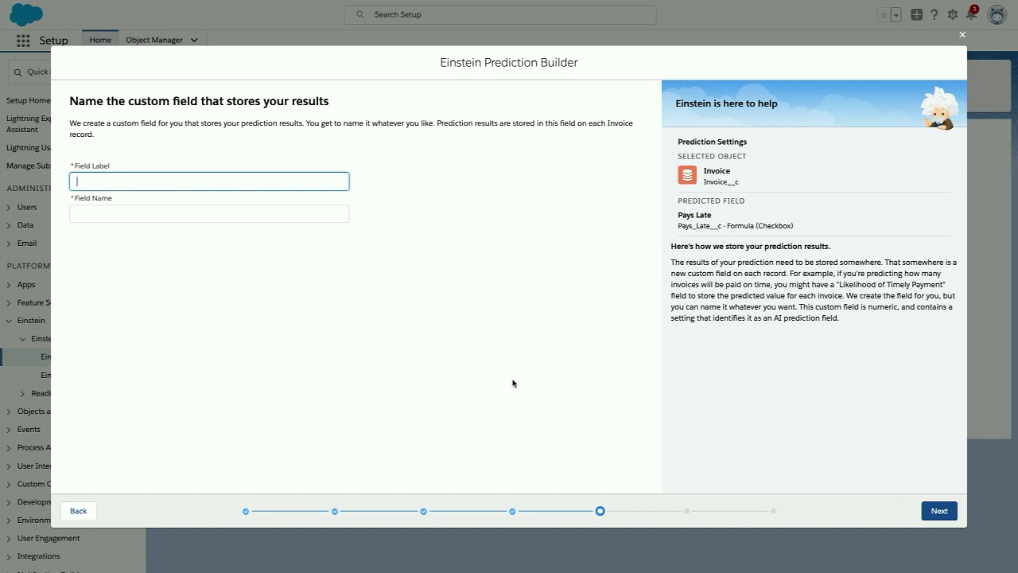
pyautogui.write('Wi')
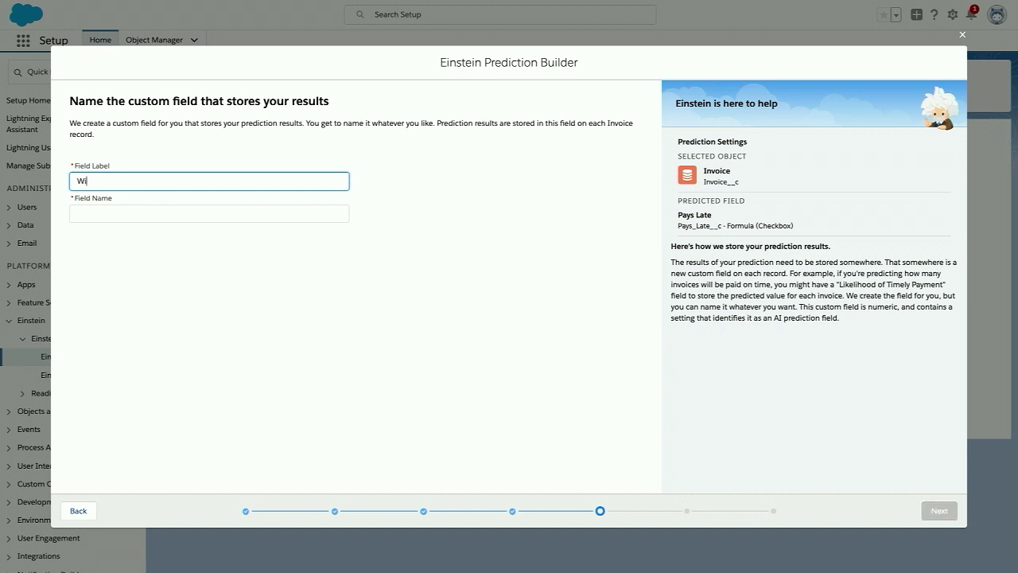
pyautogui.write('llPayLate')
pyautogui.press('Tab')
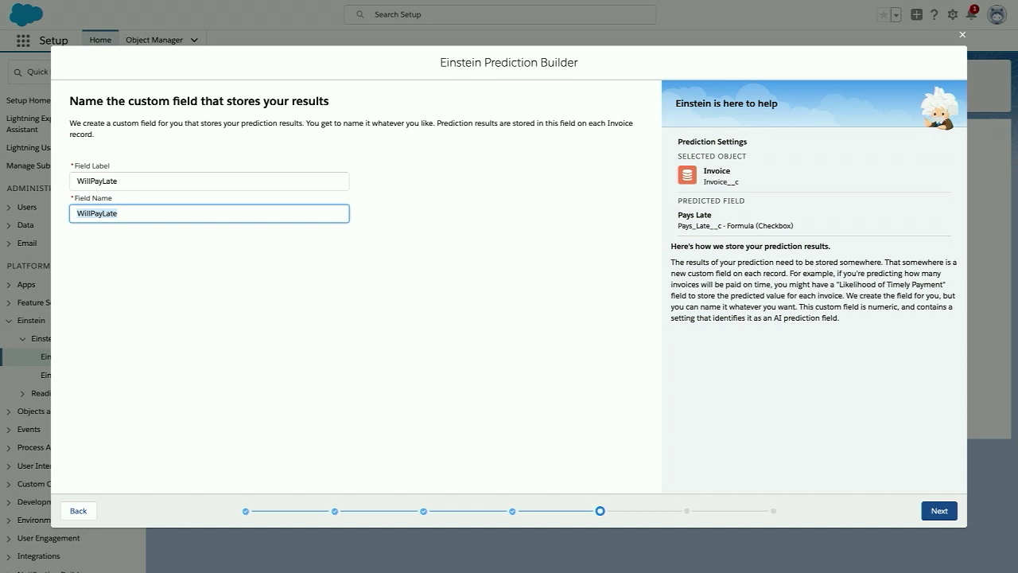
pyautogui.click(939, 511)
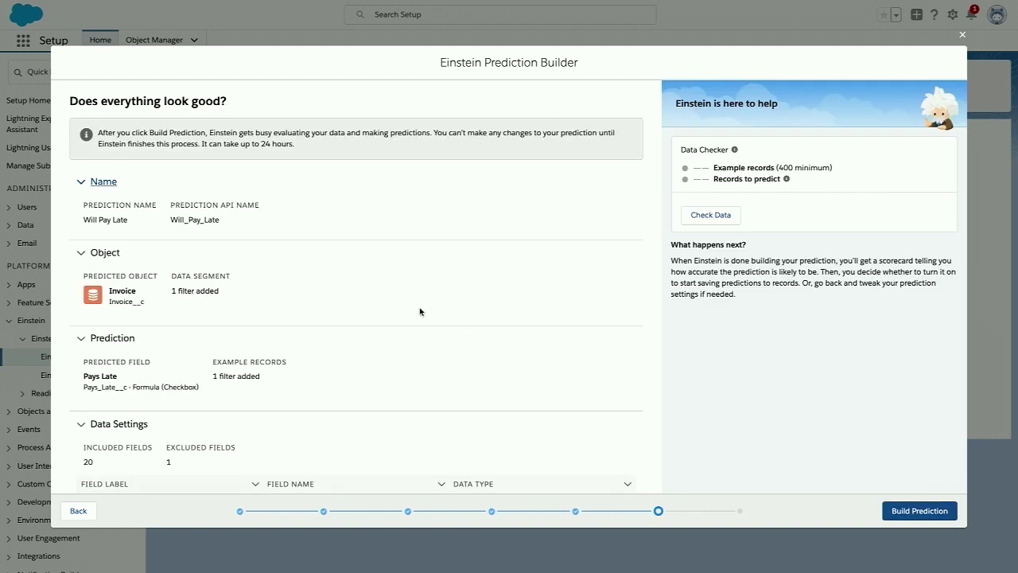
# Review the prediction summary, check its data and build the prediction
pyautogui.scroll(-5, 420, 311)
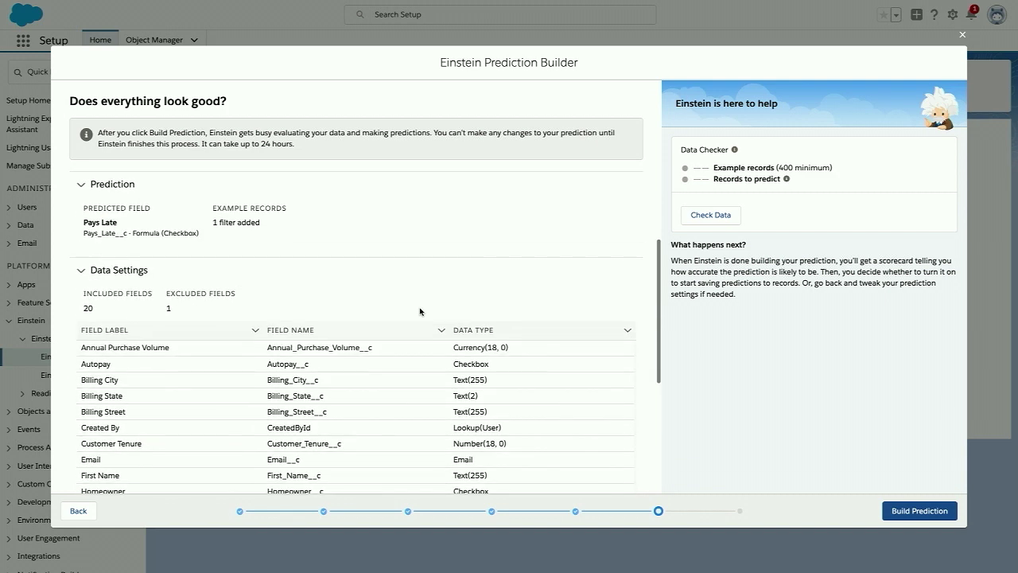
pyautogui.scroll(5, 419, 311)
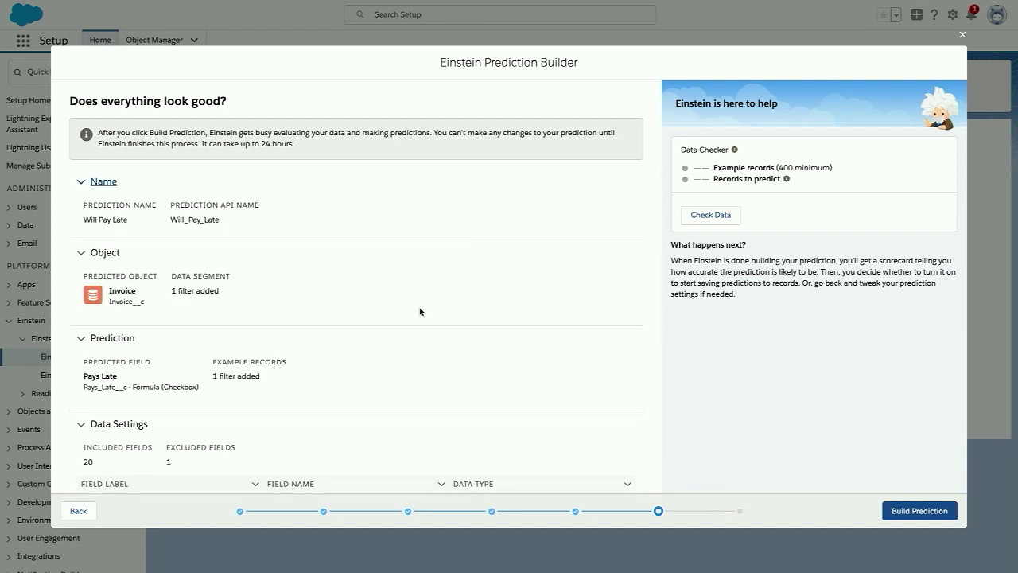
pyautogui.click(704, 214)
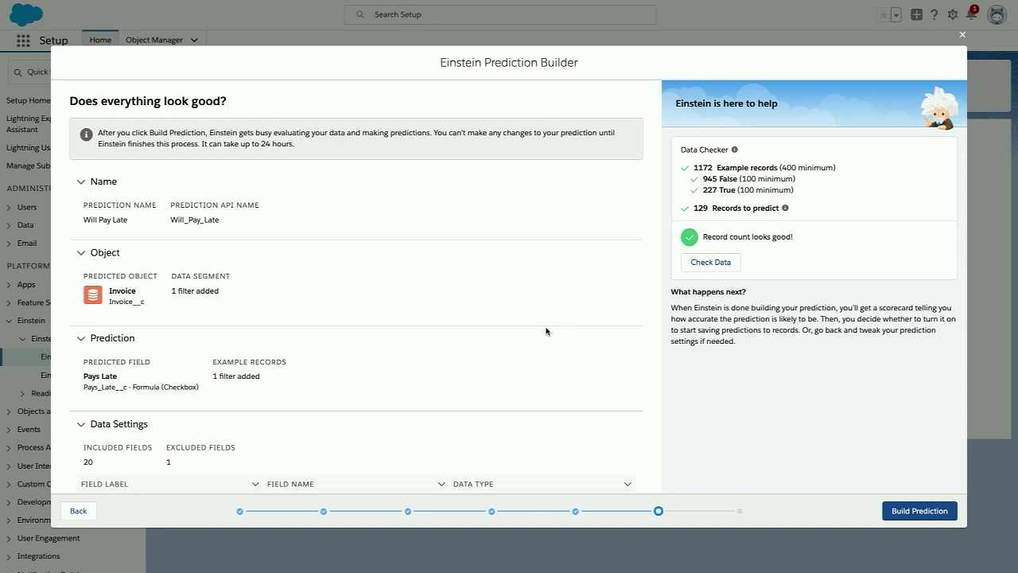
pyautogui.click(891, 512)
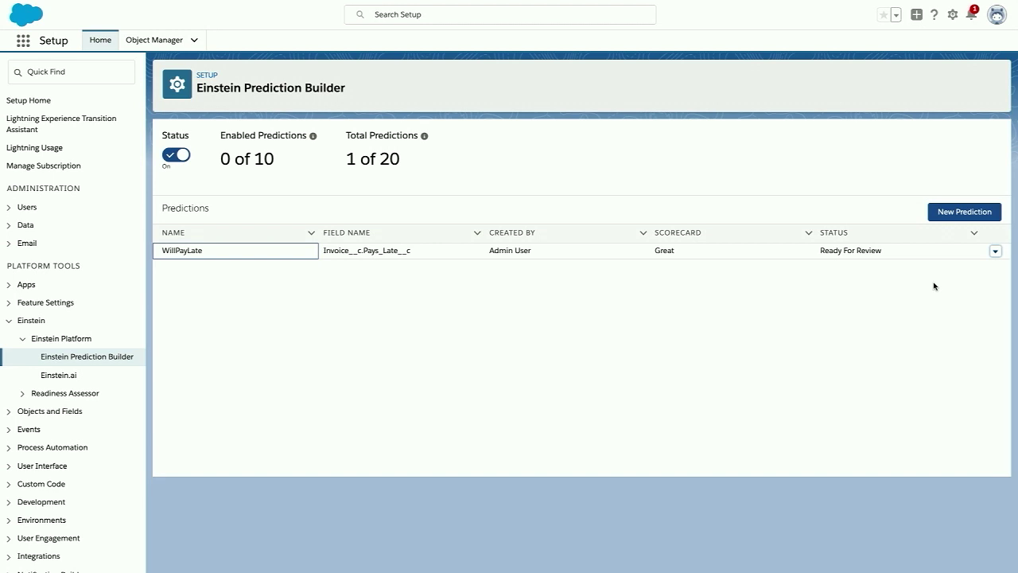
# Open the WillPayLate prediction's scorecard and inspect the two strongest top predictors in the overview
pyautogui.click(995, 251)
pyautogui.click(965, 348)
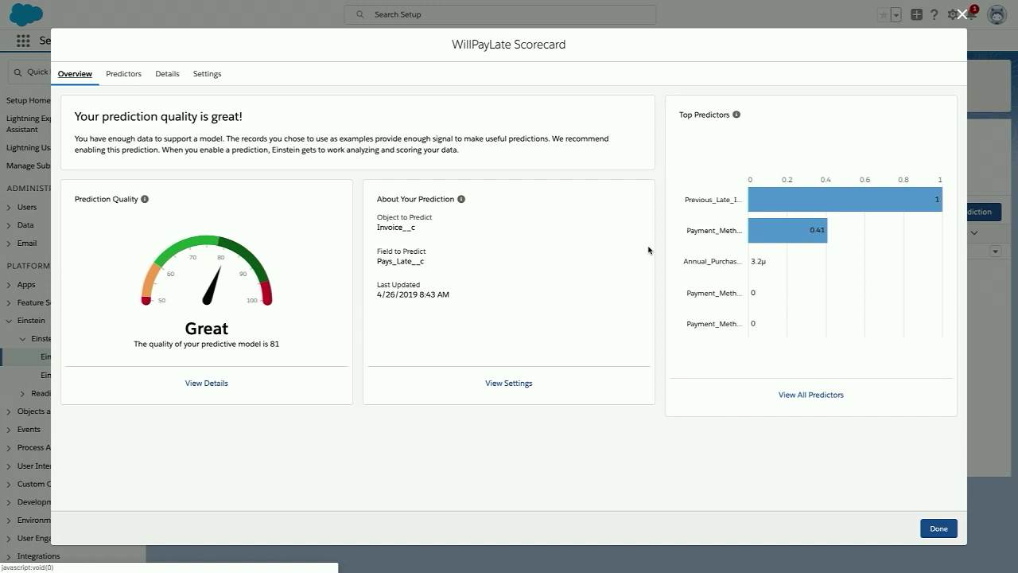
pyautogui.moveTo(796, 198)
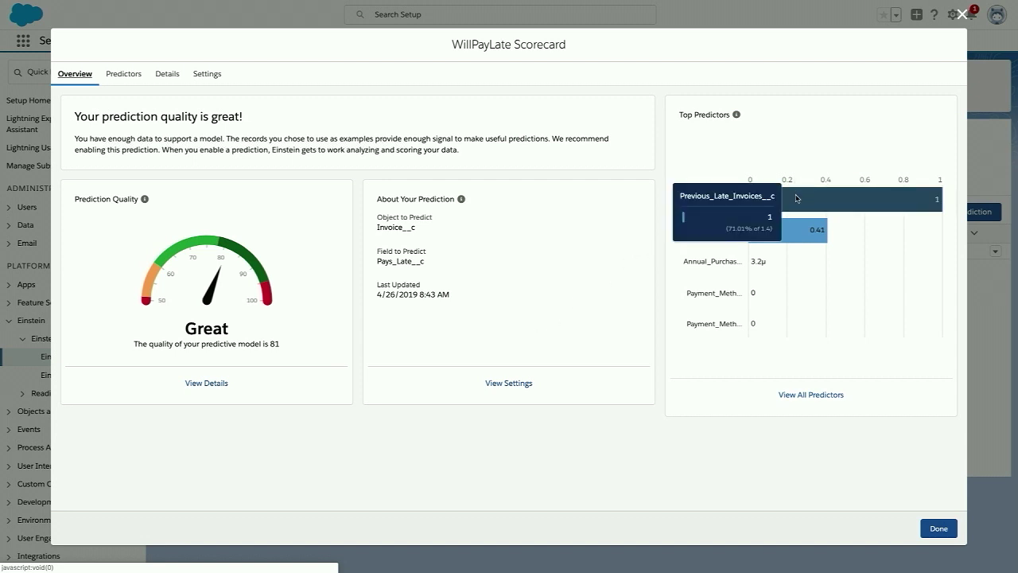
pyautogui.moveTo(761, 232)
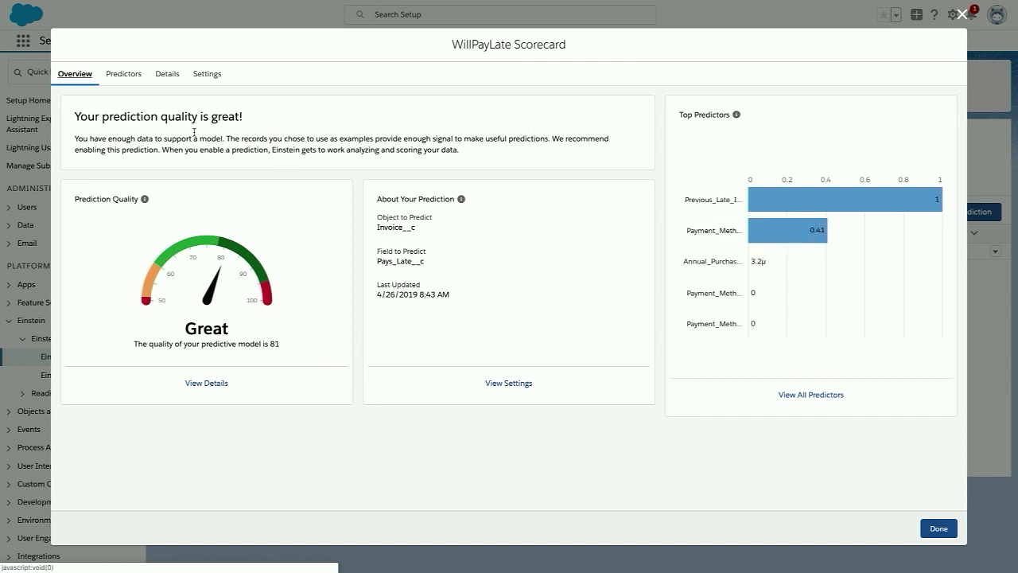
# Examine the impact of the Payment_Method__c values among the predictors, return to the overview and close the scorecard
pyautogui.click(126, 75)
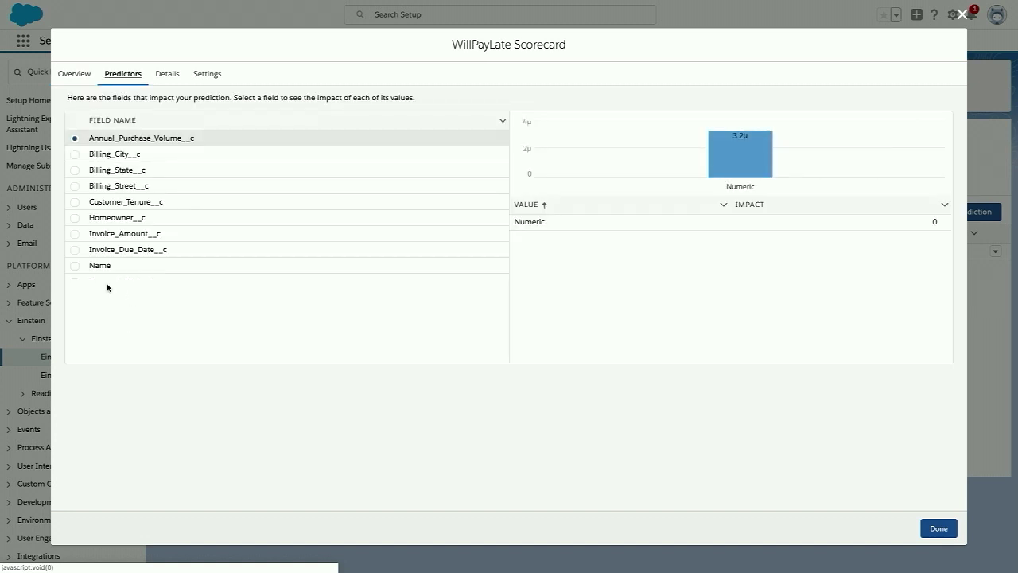
pyautogui.scroll(-1, 82, 244)
pyautogui.click(76, 241)
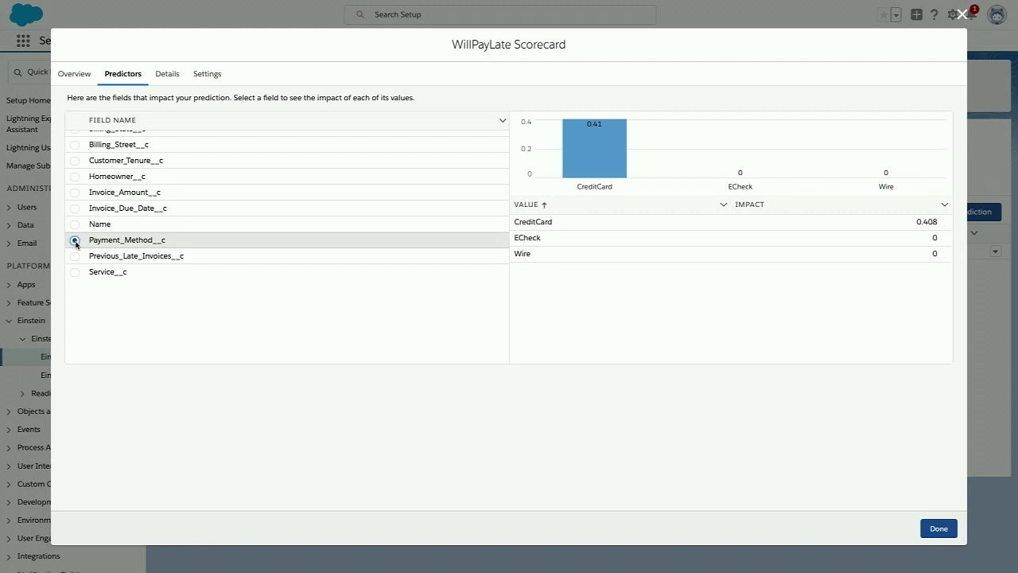
pyautogui.click(75, 79)
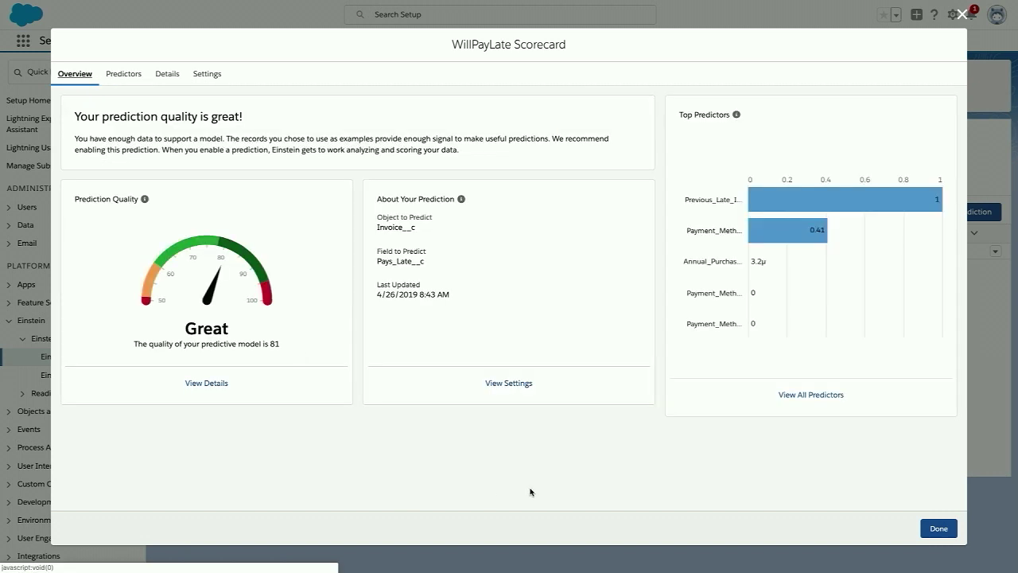
pyautogui.click(944, 527)
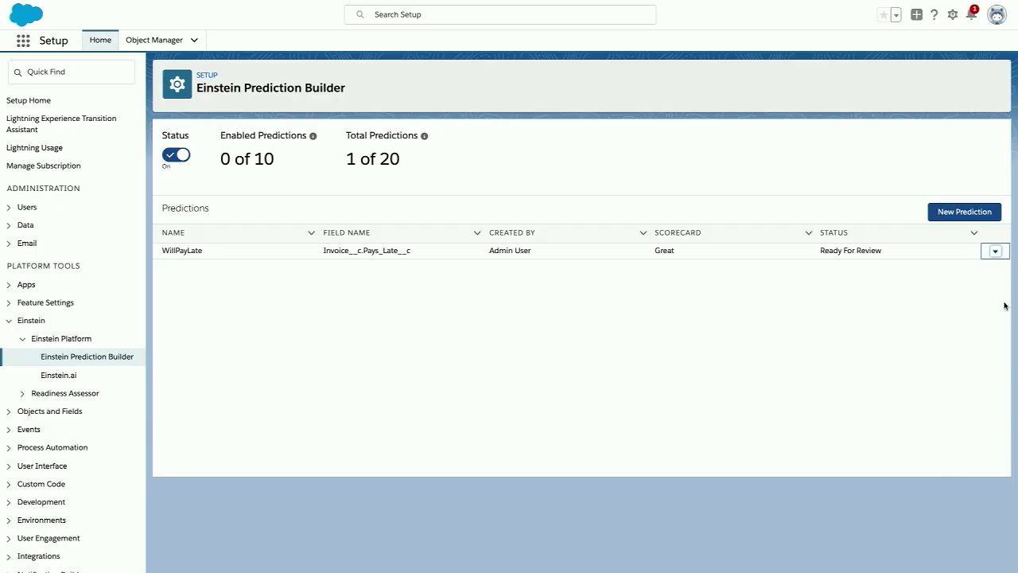
# Enable the WillPayLate prediction in the predictions list
pyautogui.click(995, 252)
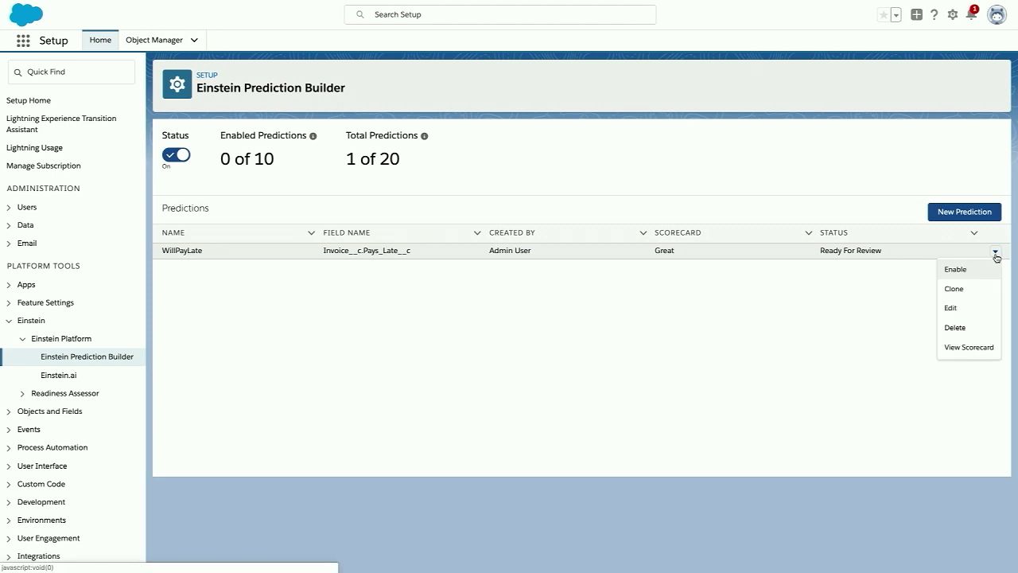
pyautogui.click(956, 270)
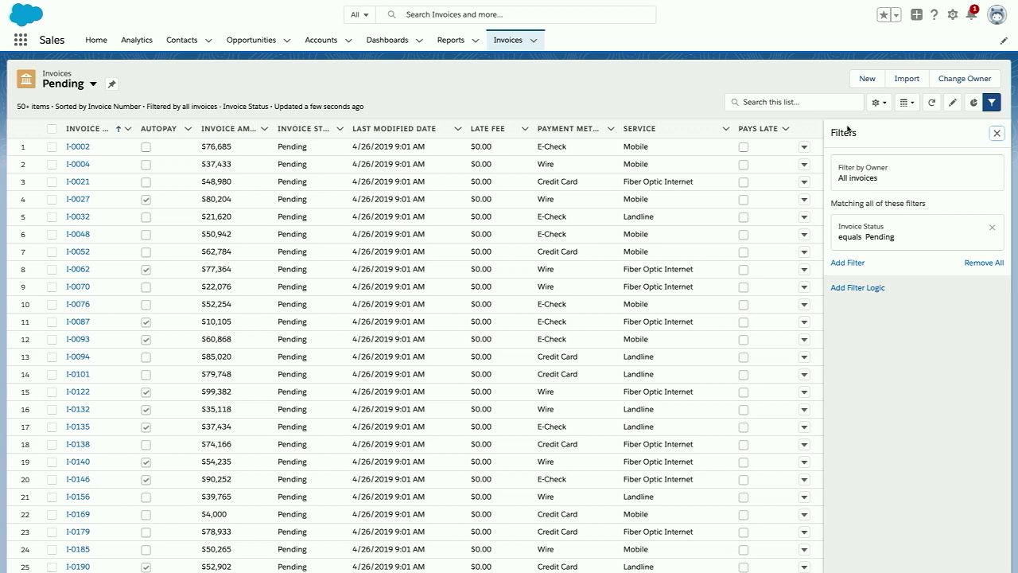
# Add the WillPayLate field to the Pending invoices list view's displayed fields and sort the list by it in descending order
pyautogui.click(878, 103)
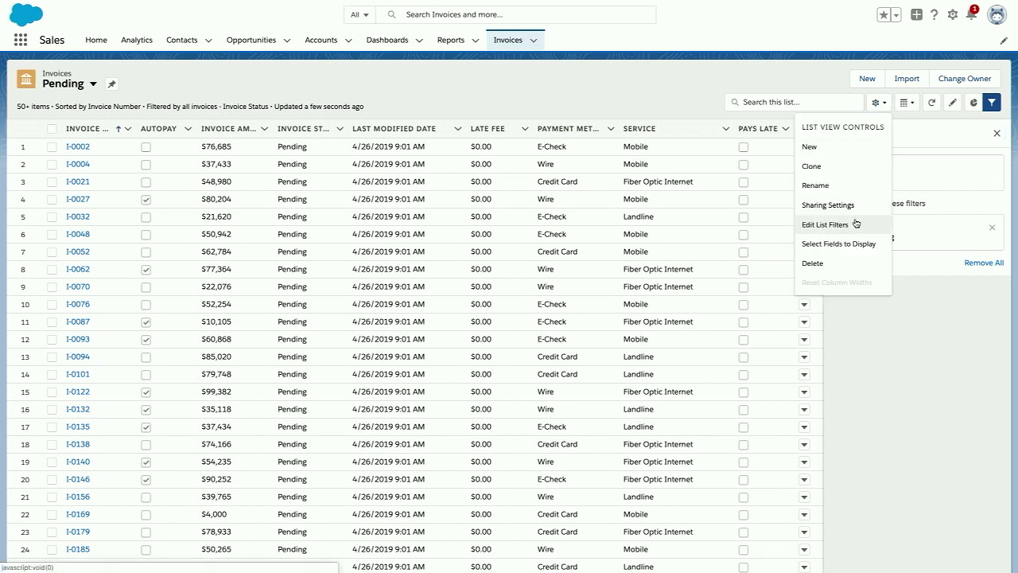
pyautogui.click(853, 245)
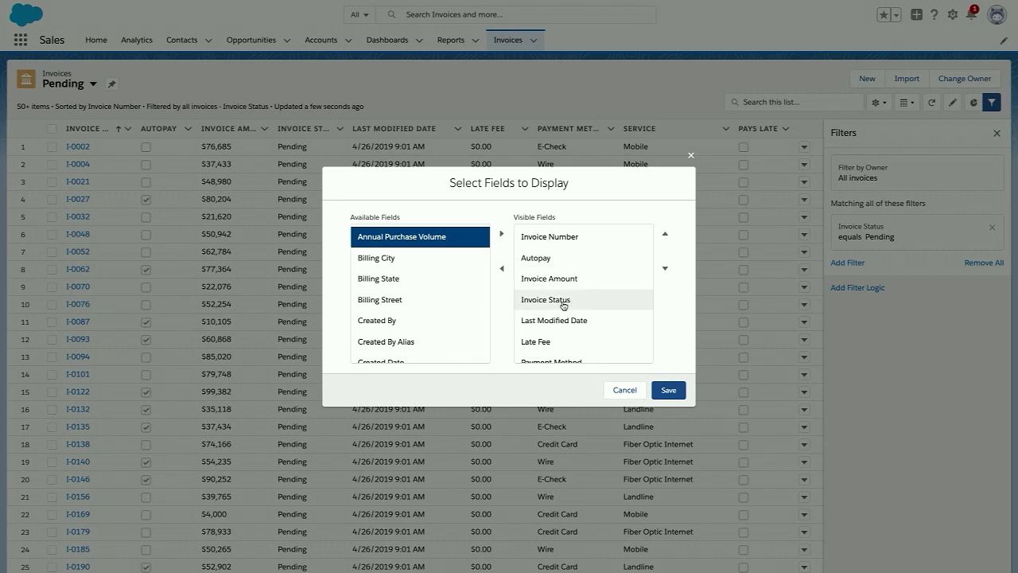
pyautogui.scroll(-10, 398, 319)
pyautogui.click(384, 348)
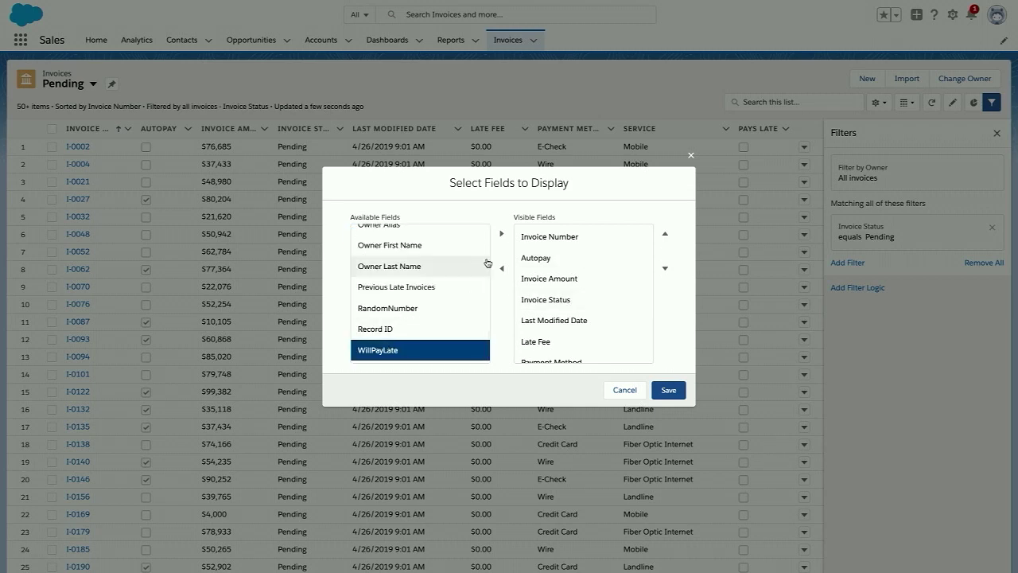
pyautogui.click(502, 233)
pyautogui.click(668, 390)
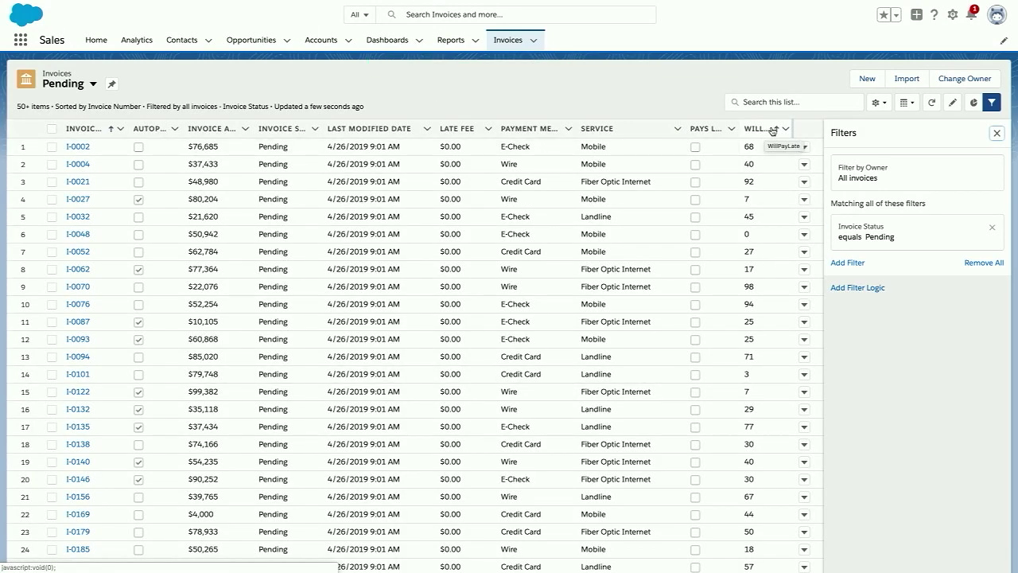
pyautogui.click(775, 131)
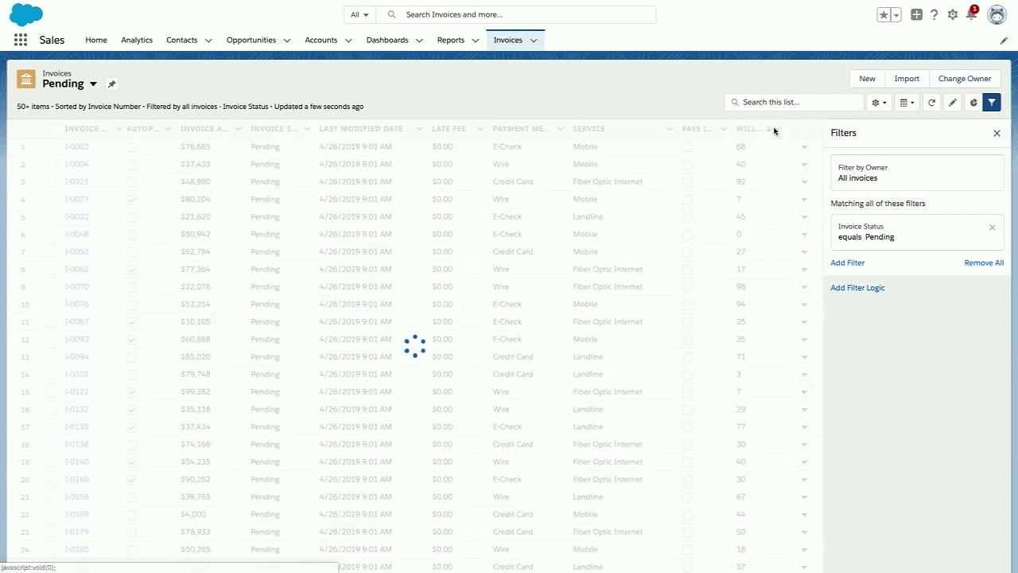
pyautogui.click(775, 131)
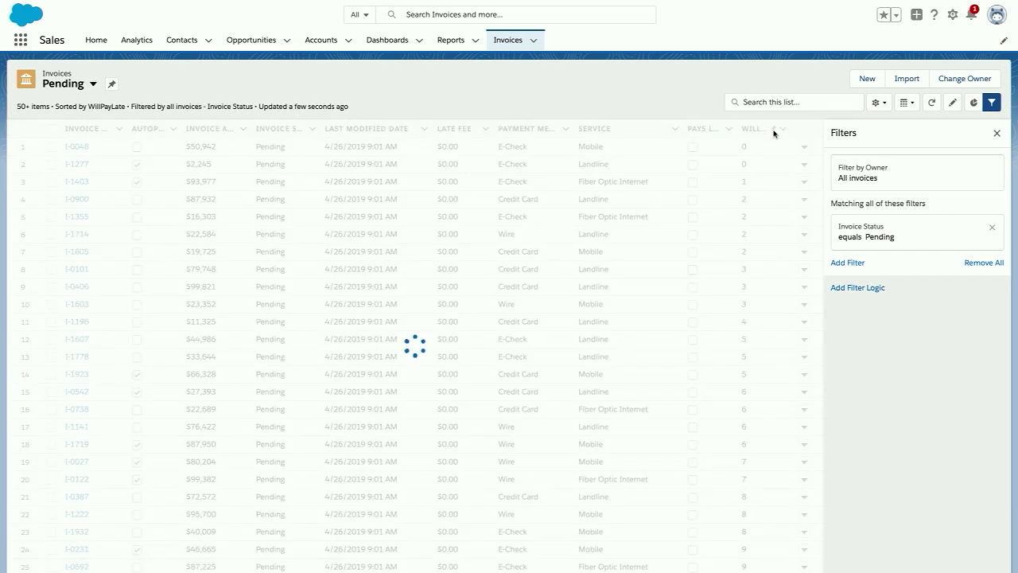